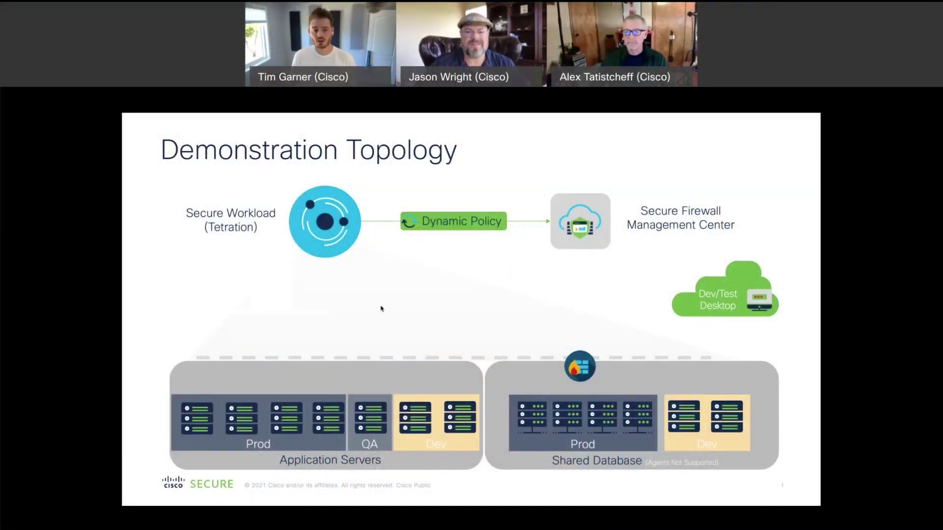
Step: Build in the firewall link with workload agent markers, then the Dynamic East-West Policy Enforcement arrow
click(359, 212)
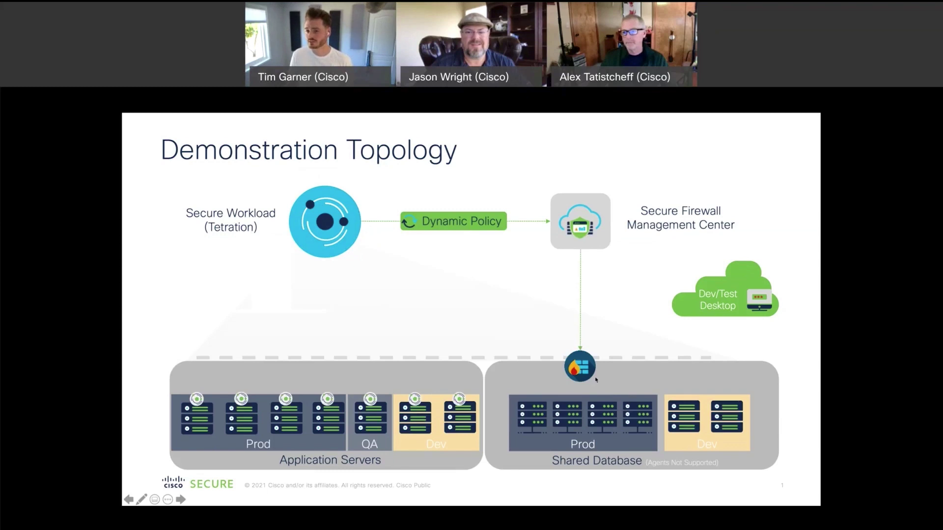
click(501, 351)
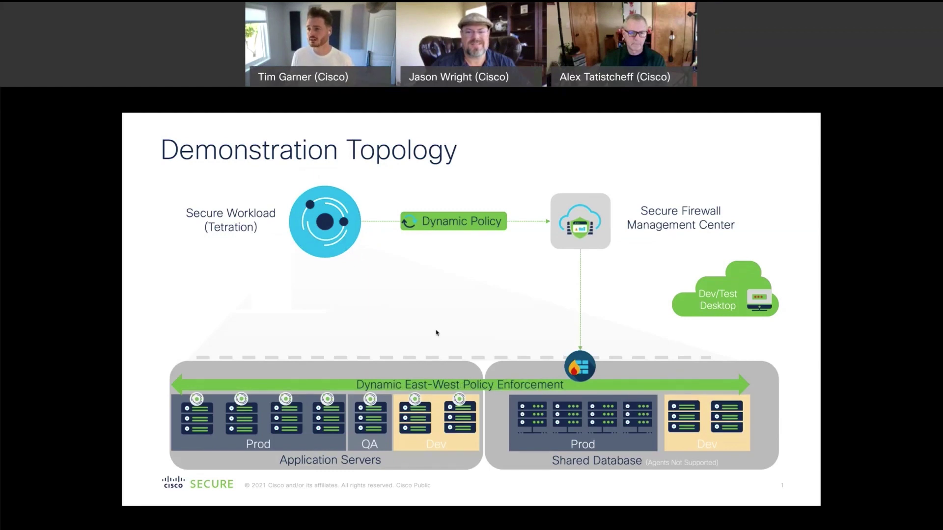
Step: Play the slide animation showing the blocked connections into the Prod database
key(Right)
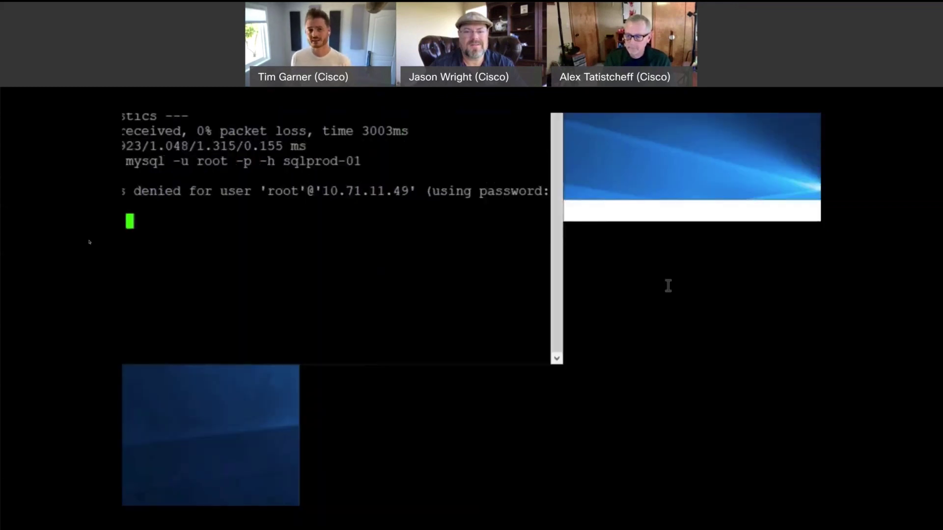
Step: Run ping sqlprod-01 from the dev/test desktop, then stop it to show the statistics
text(pi)
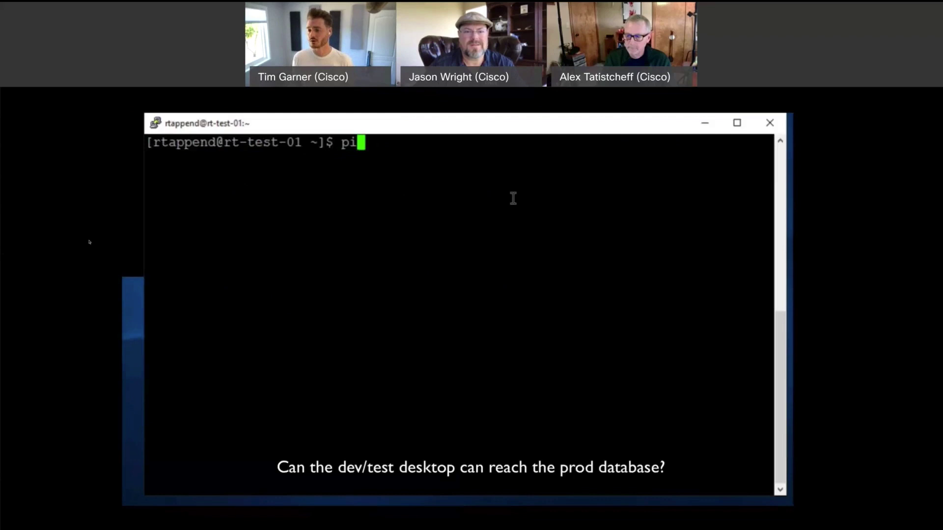
text(ng sqlprod-01)
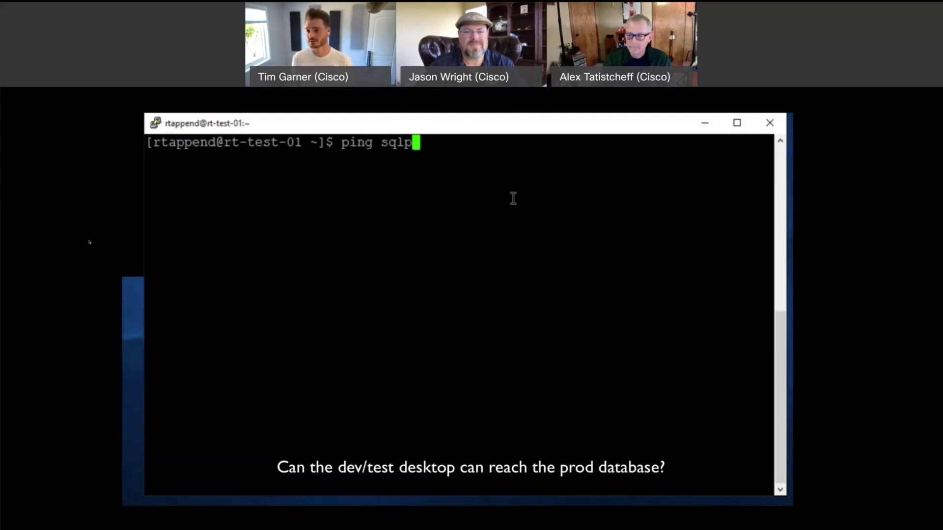
key(Return)
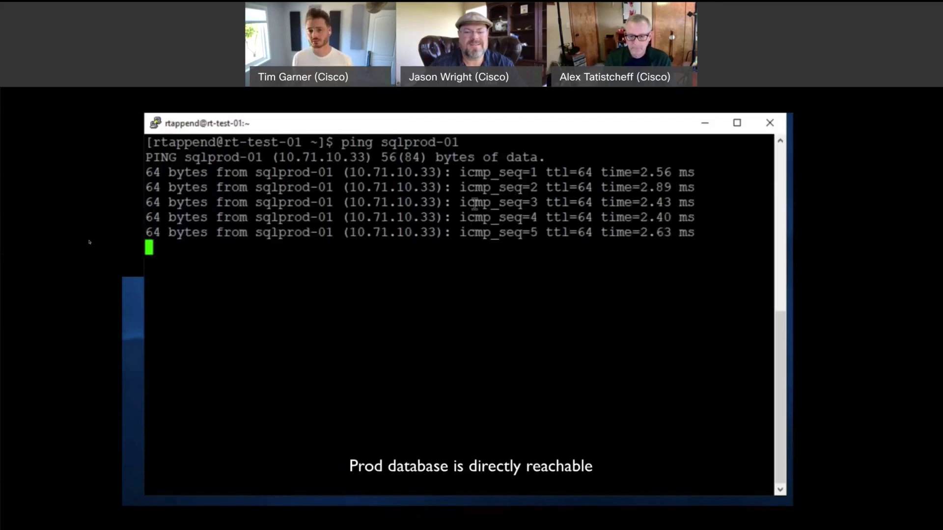
key(ctrl+c)
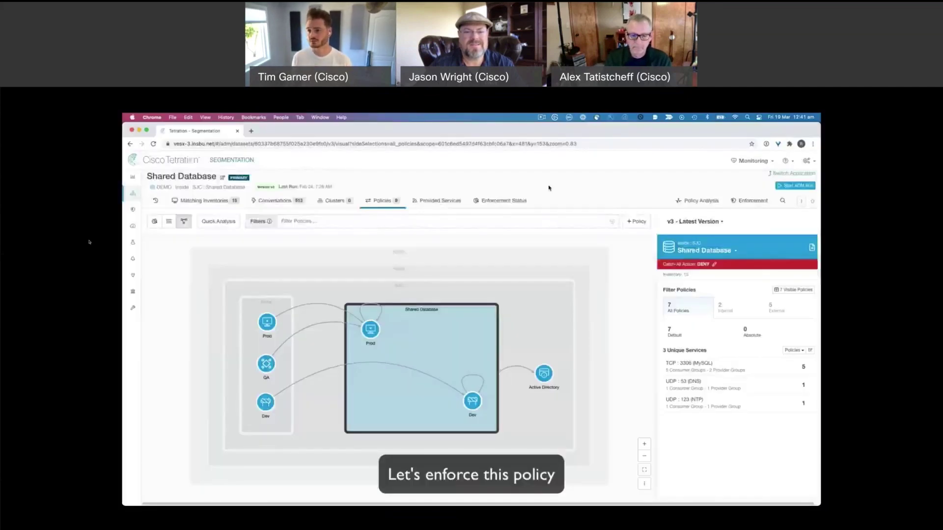
Step: Start enforcing the latest Shared Database policies, stepping through impacted workloads and policies to the final review
click(748, 204)
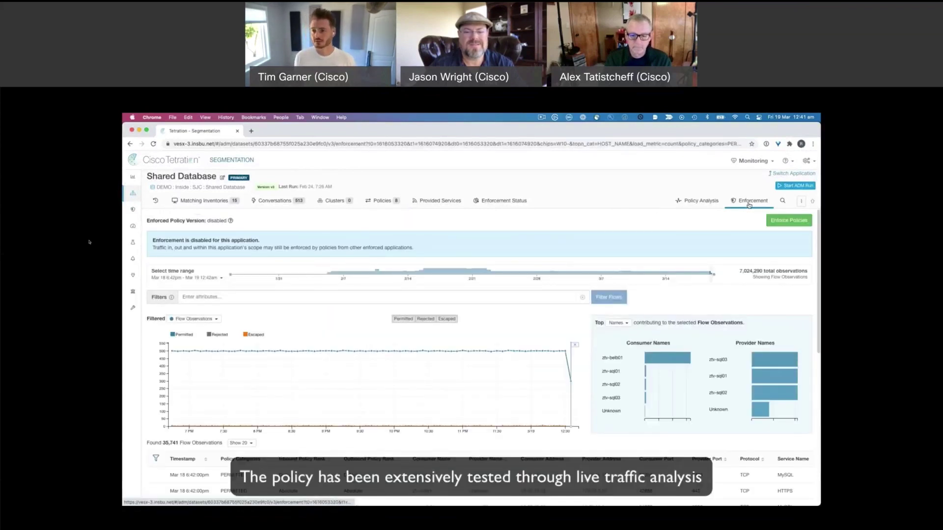
click(781, 222)
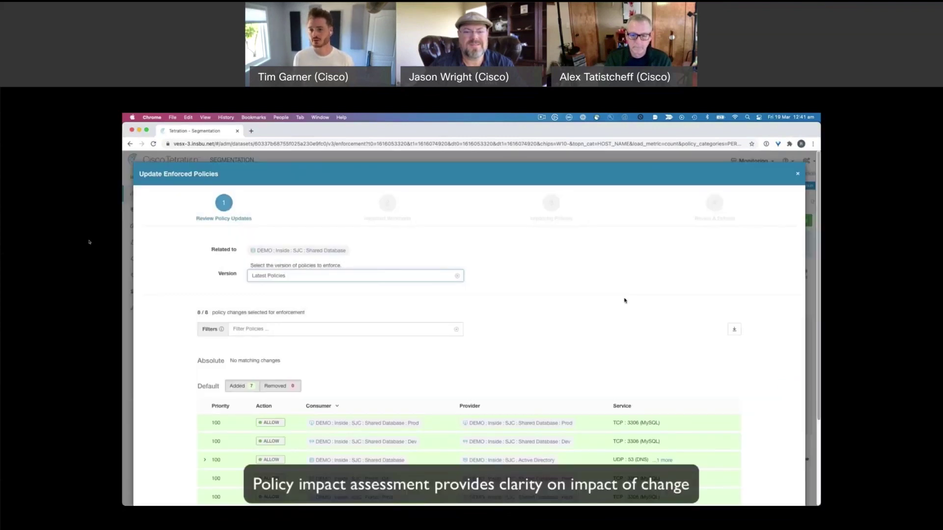
scroll(542, 330, down, 1)
scroll(543, 330, down, 5)
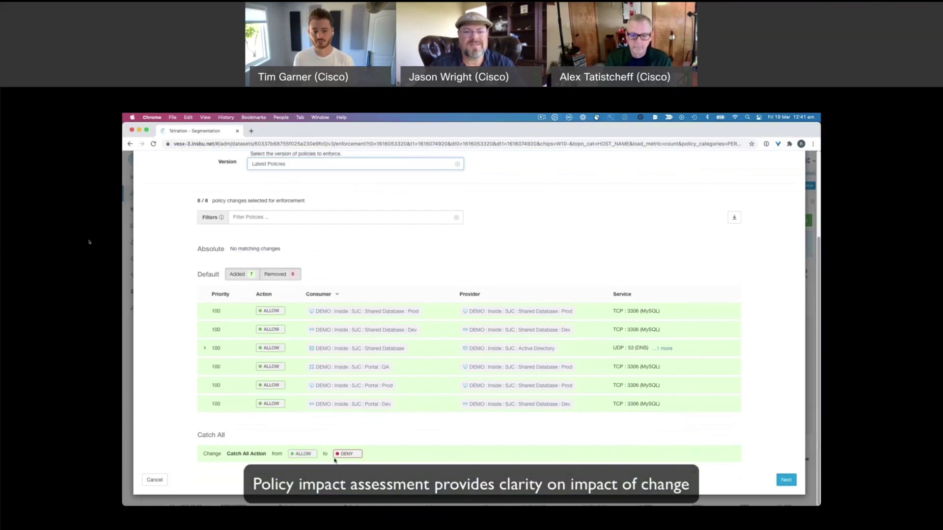
click(788, 480)
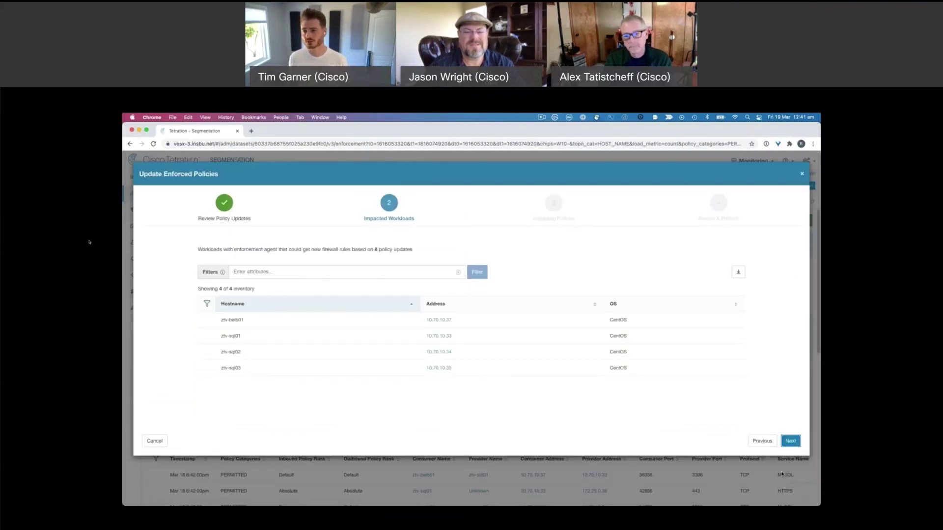
click(790, 441)
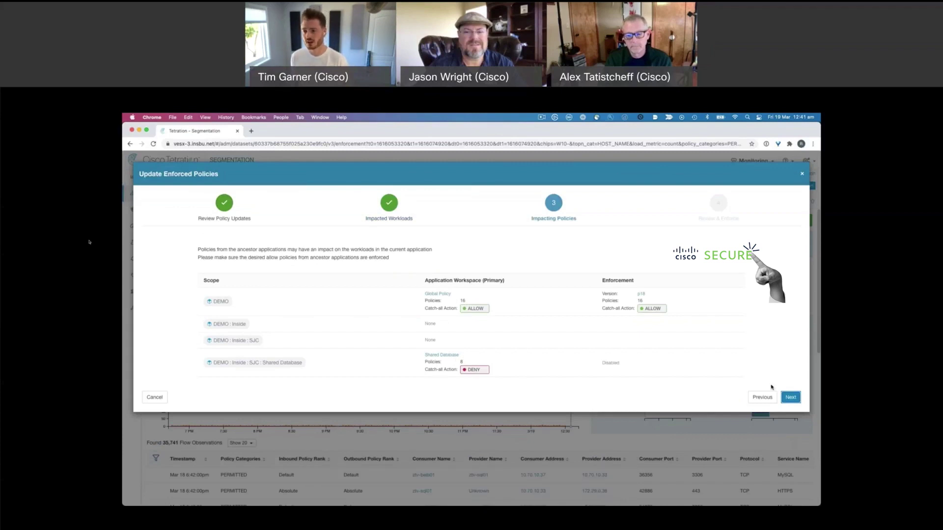
click(789, 397)
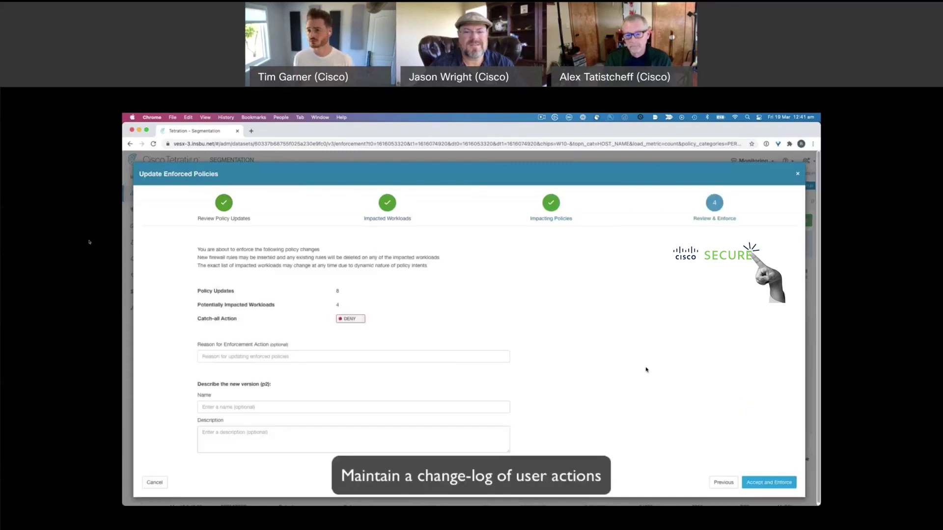
Step: Enter the reason 'Apply database policy' and accept and enforce the changes
click(453, 354)
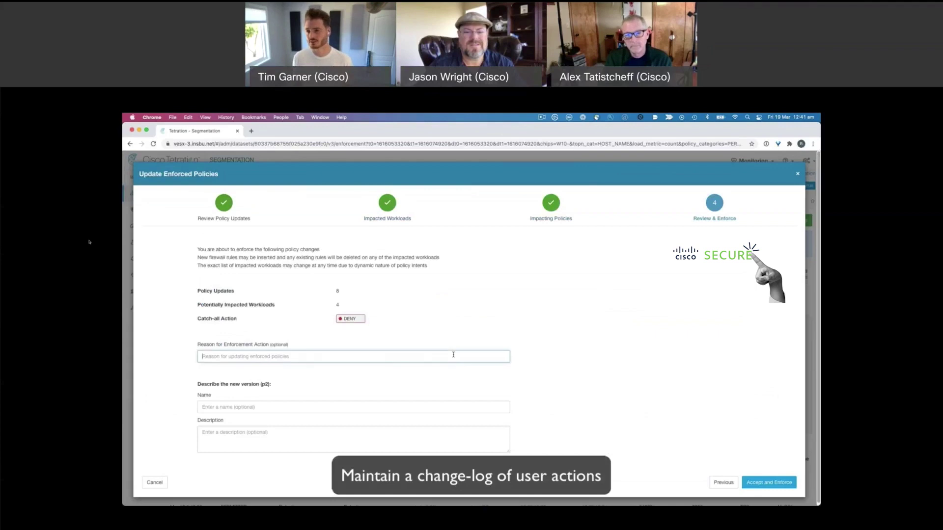
text(Apply database policy)
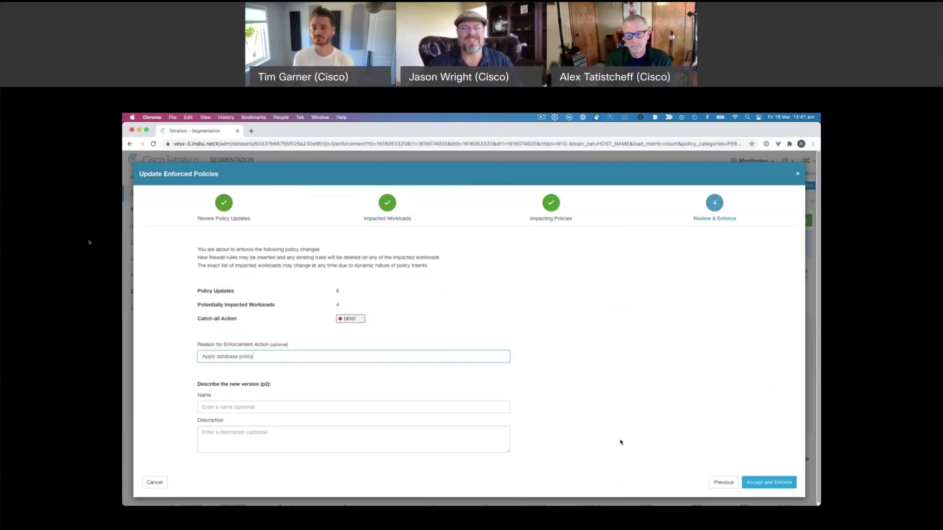
click(756, 482)
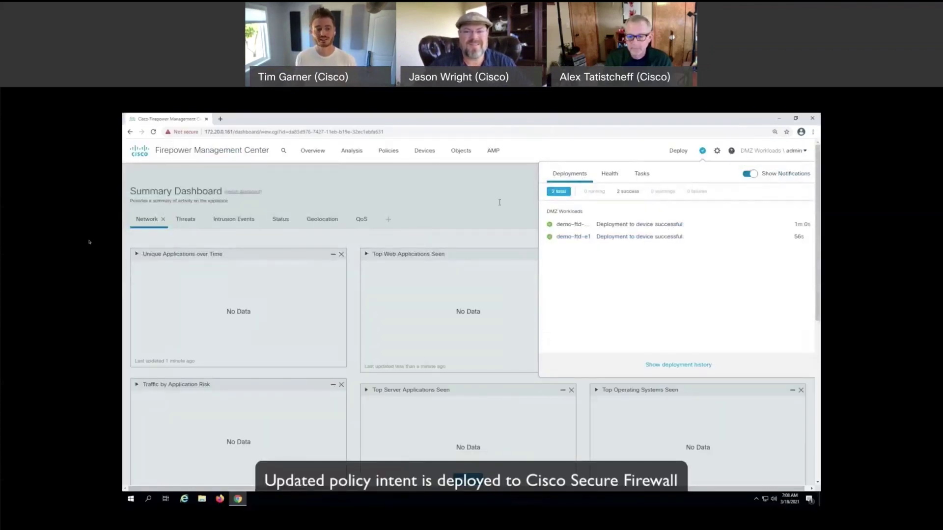
Step: Open the Demo Prefilter policy from Policies > Prefilter and scroll through its Tetrul rules
click(389, 151)
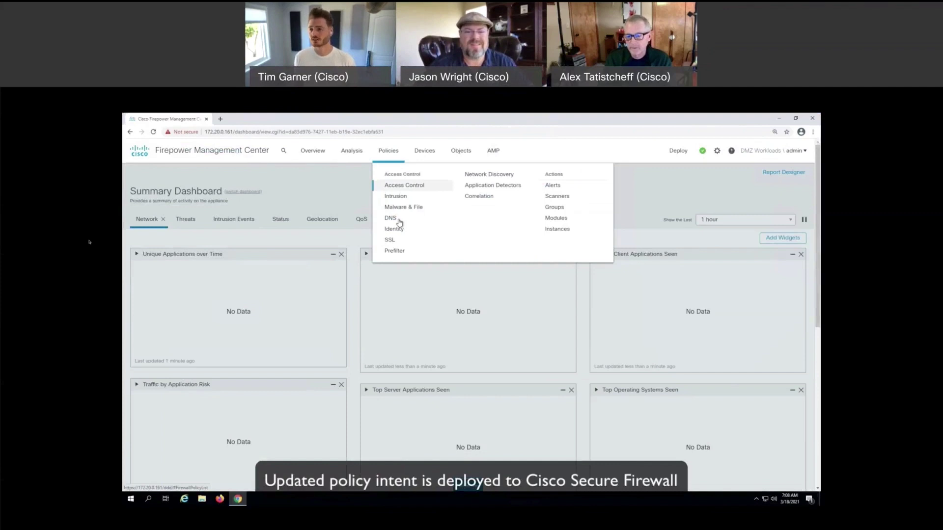
click(395, 251)
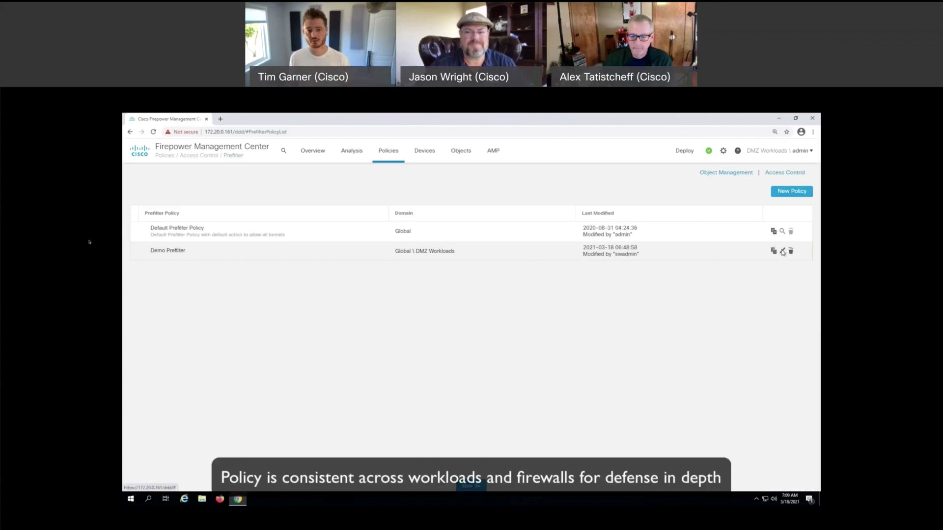
click(783, 252)
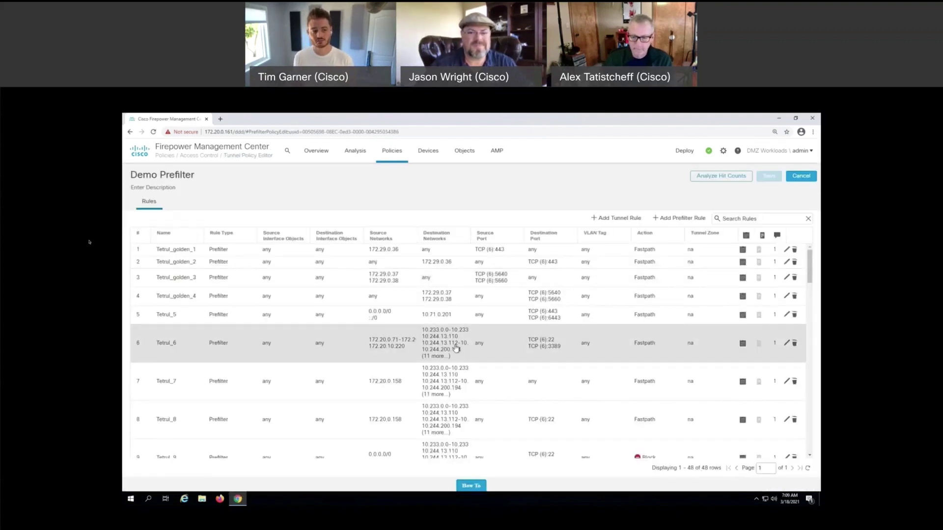
scroll(456, 347, down, 8)
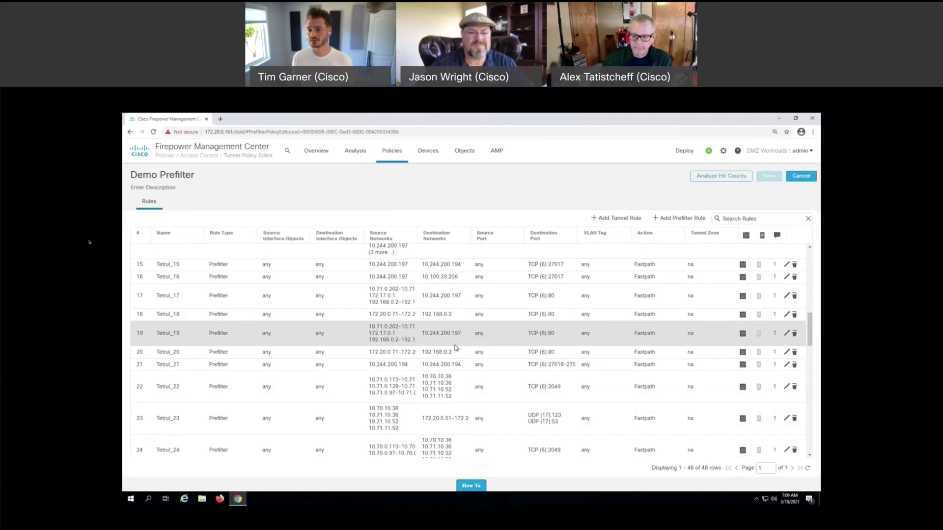
scroll(456, 348, down, 5)
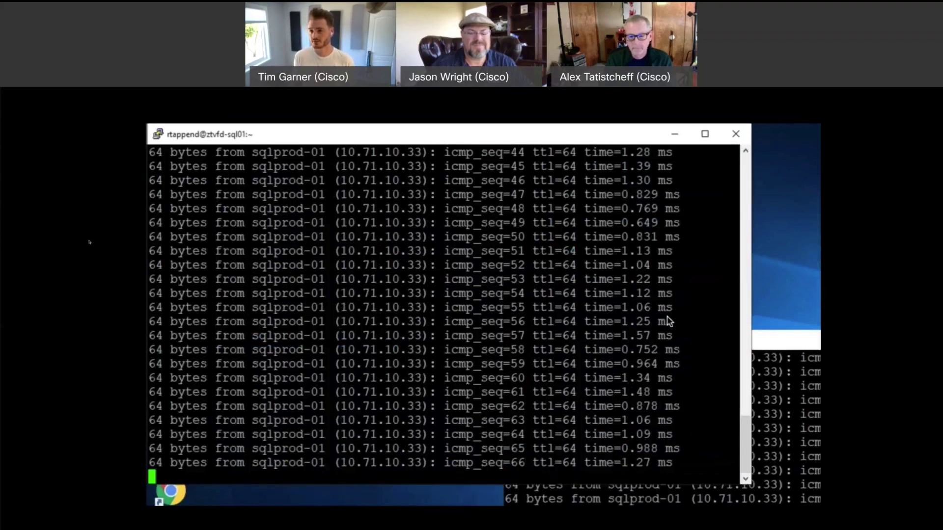
Step: Stop the ping, try a mysql -h sqlprod-01 connection that fails, then switch to rt-test-01's terminal
key(Return)
key(Return)
key(Return)
key(Return)
key(Return)
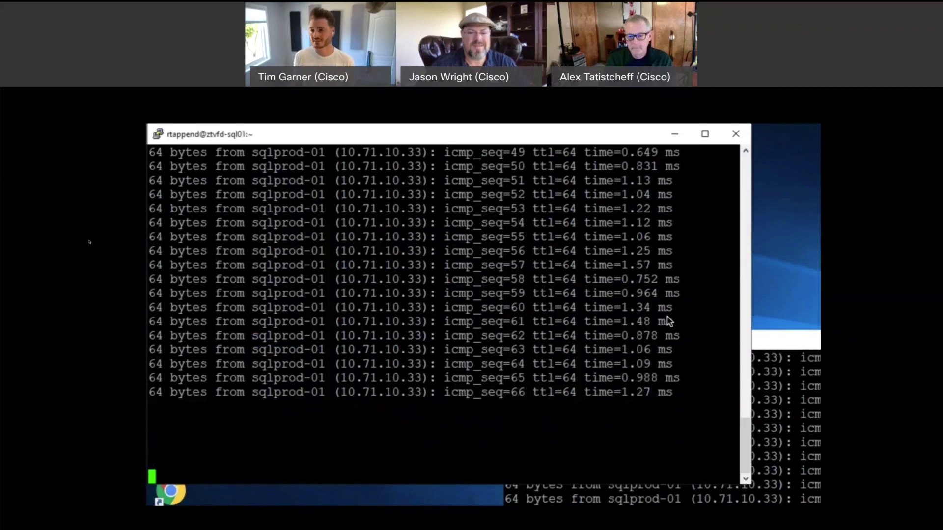
key(ctrl+c)
right_click(429, 347)
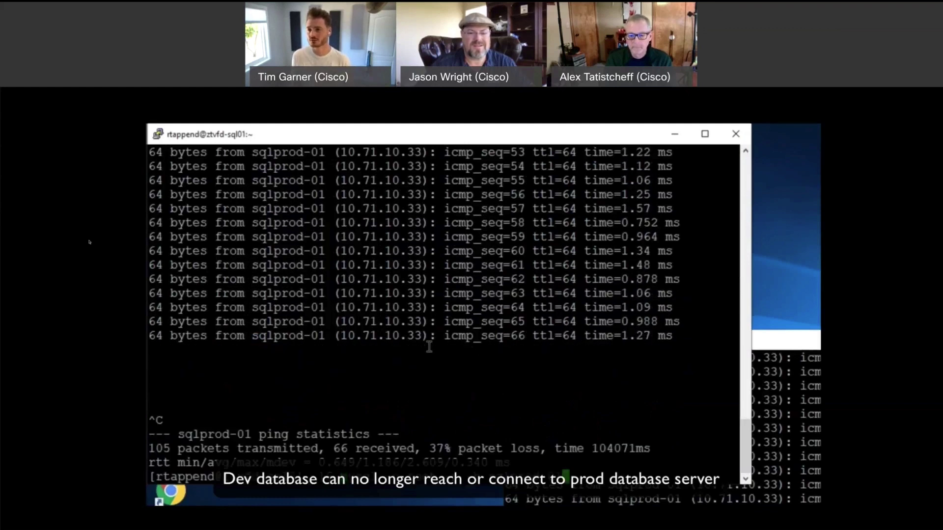
key(Return)
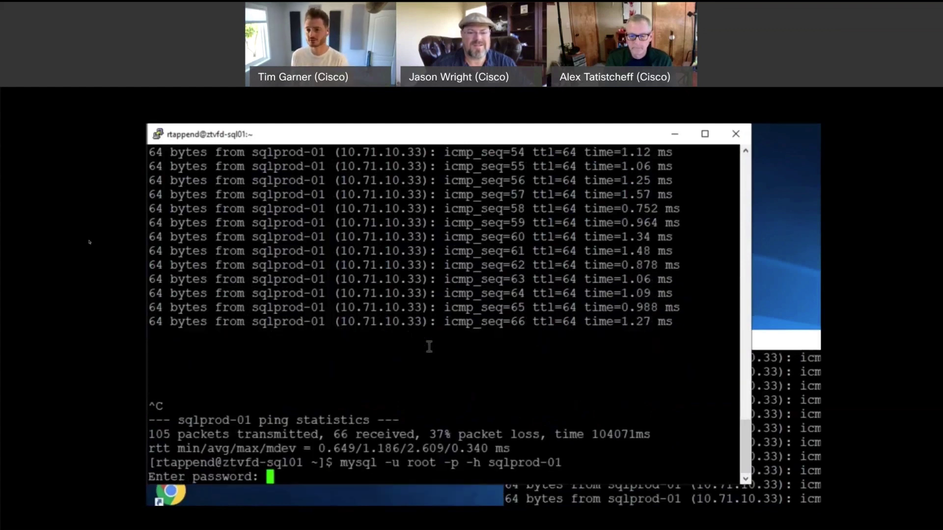
key(Return)
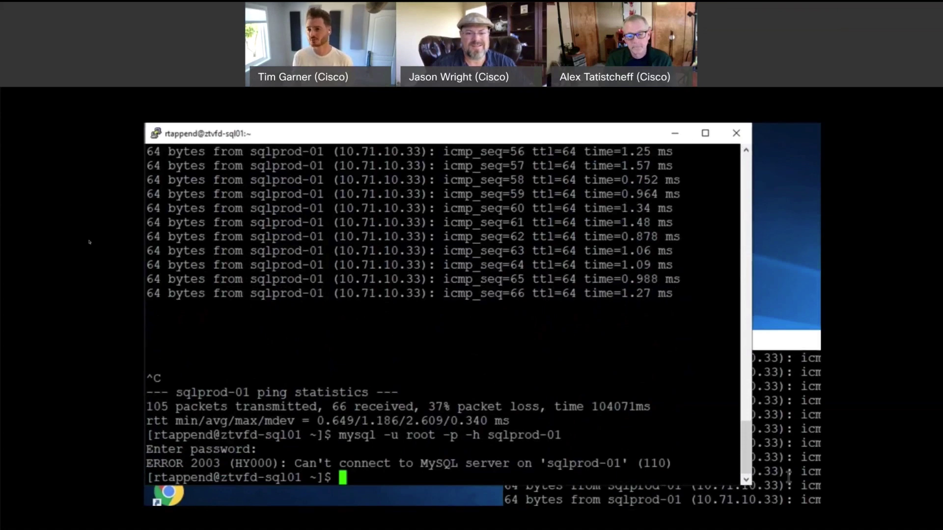
click(788, 475)
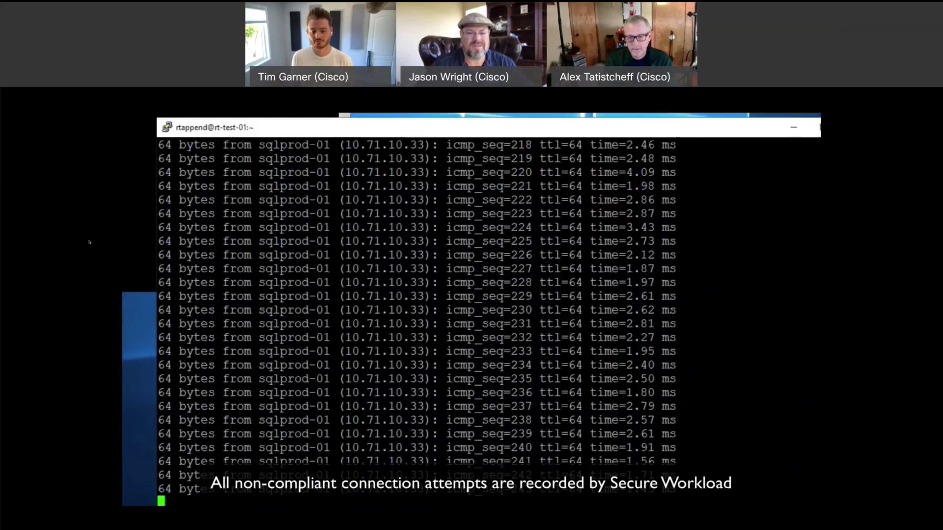
Step: Add blank lines under rt-test-01's ping output, then stop it to print the statistics
key(Return)
key(Return)
key(Return)
key(Return)
key(Return)
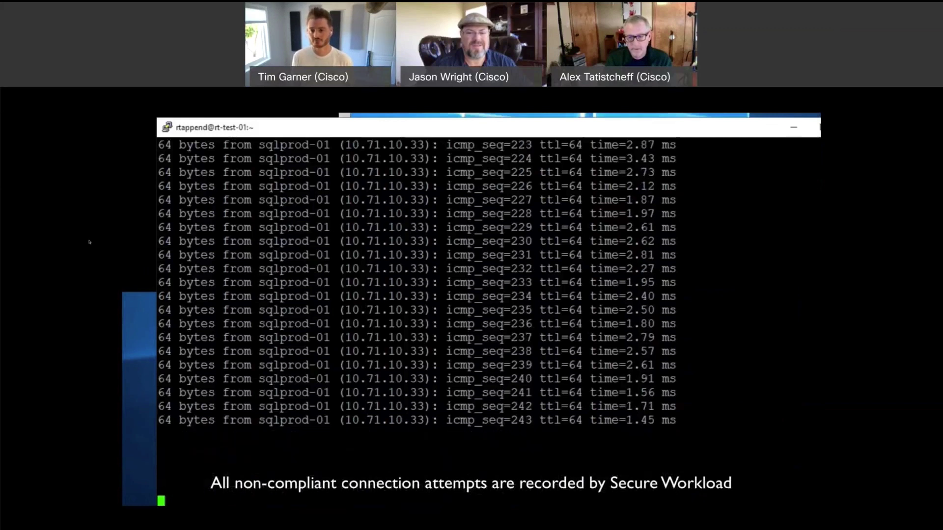
key(ctrl+c)
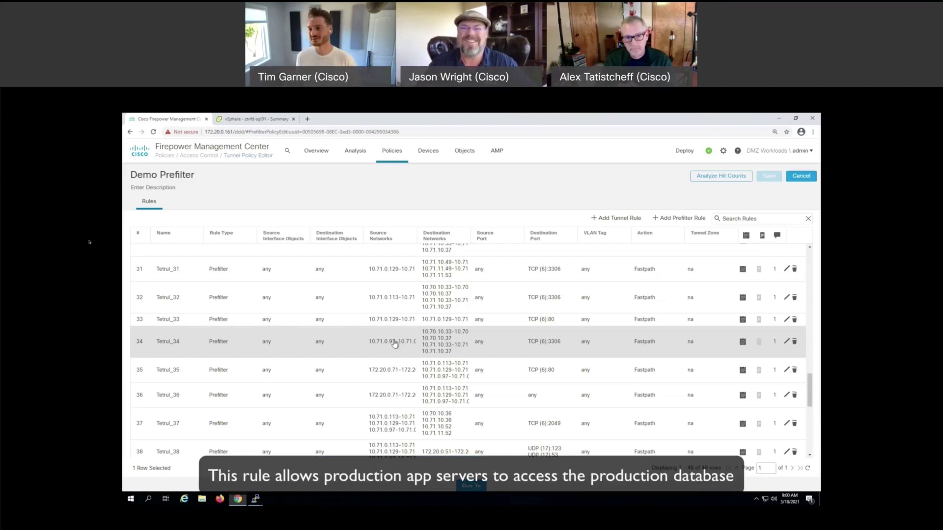
double_click(395, 343)
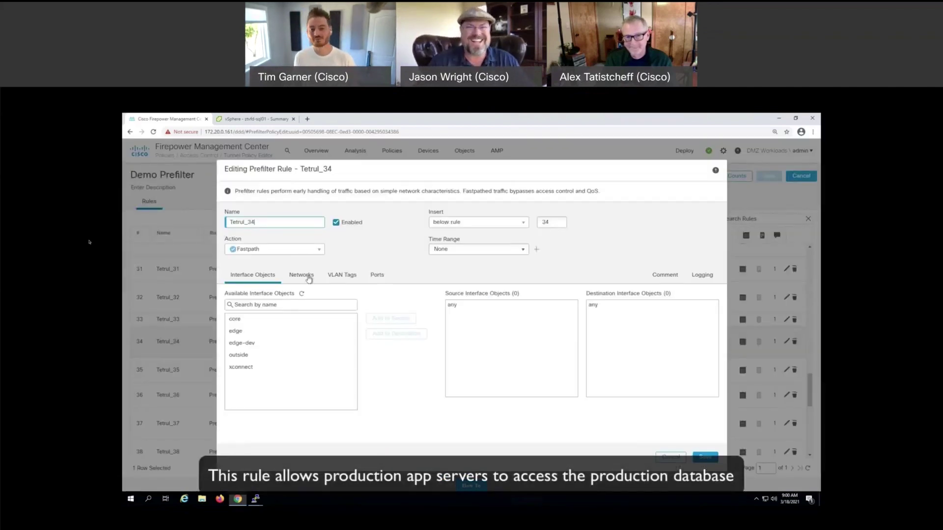
click(307, 276)
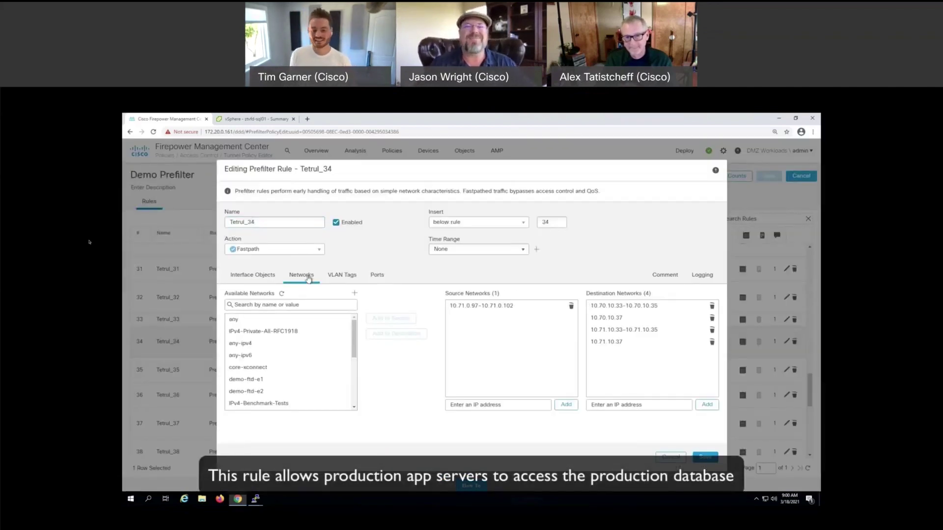
click(476, 307)
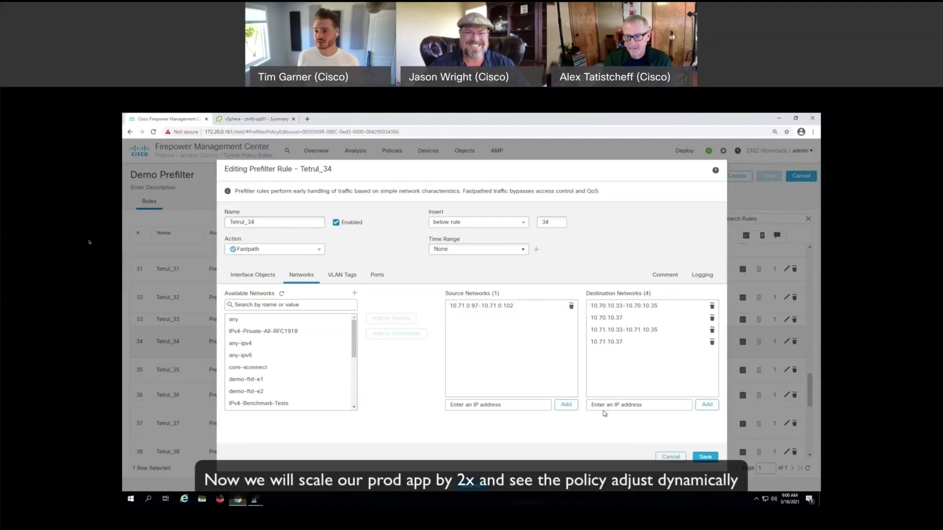
click(670, 457)
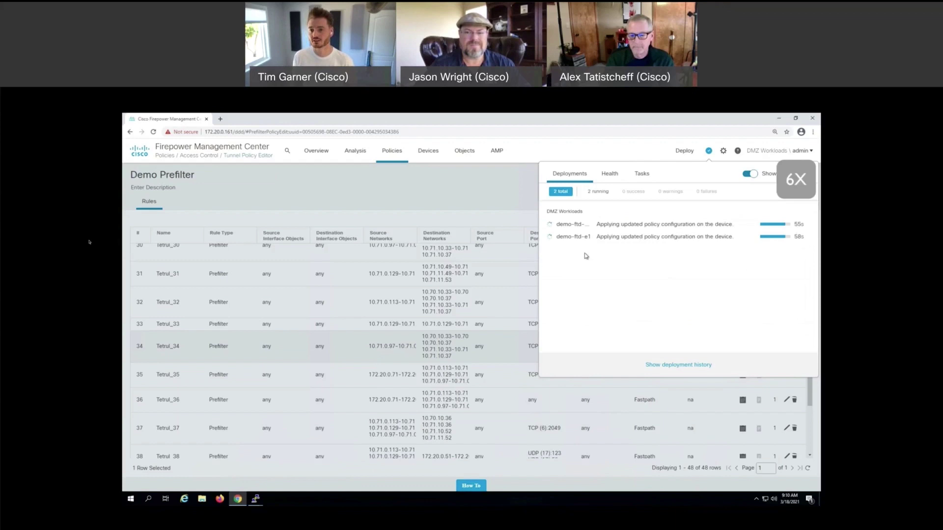
click(708, 150)
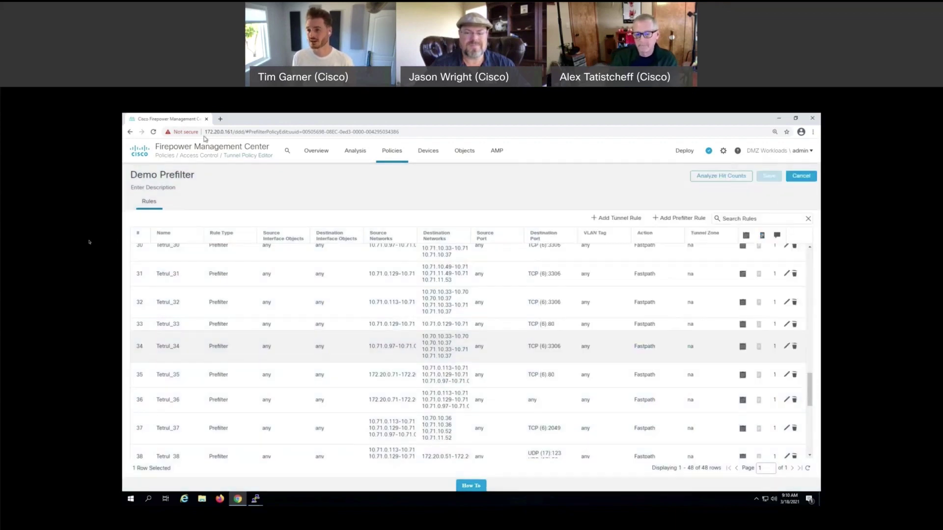
Step: Reload the Demo Prefilter rules, scroll down to Tetrul_34, and open it in the rule editor
click(153, 132)
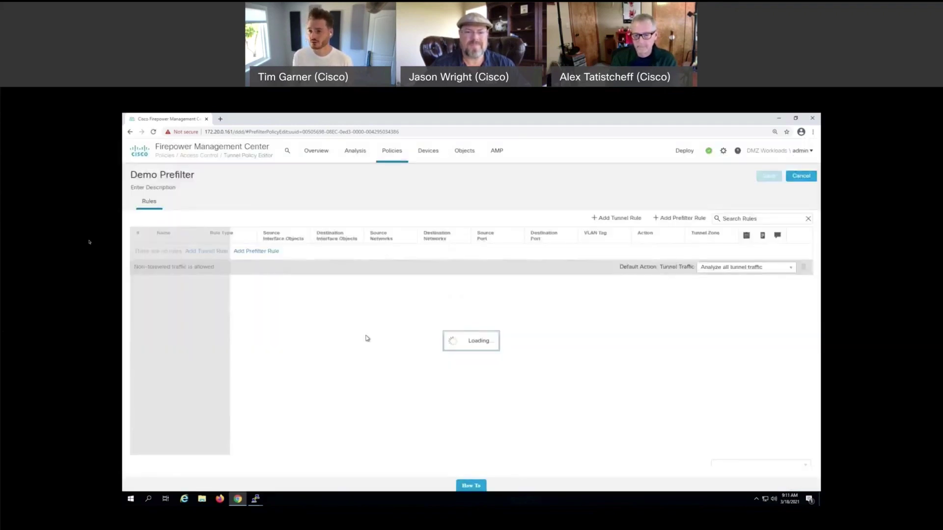
scroll(367, 337, down, 5)
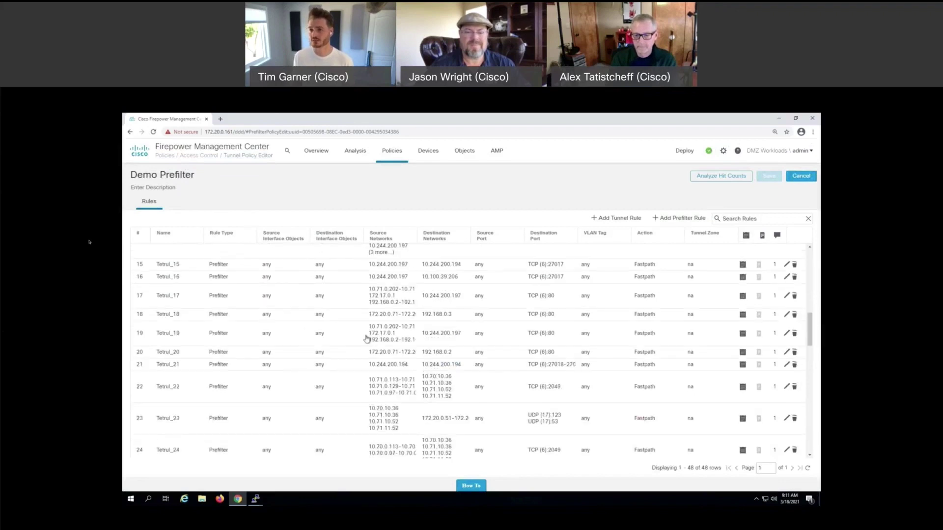
scroll(368, 338, down, 5)
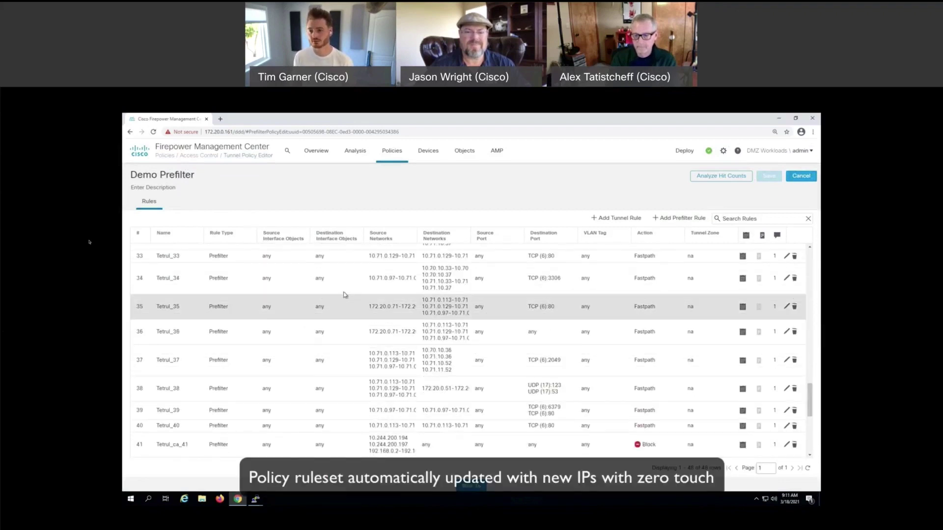
click(391, 280)
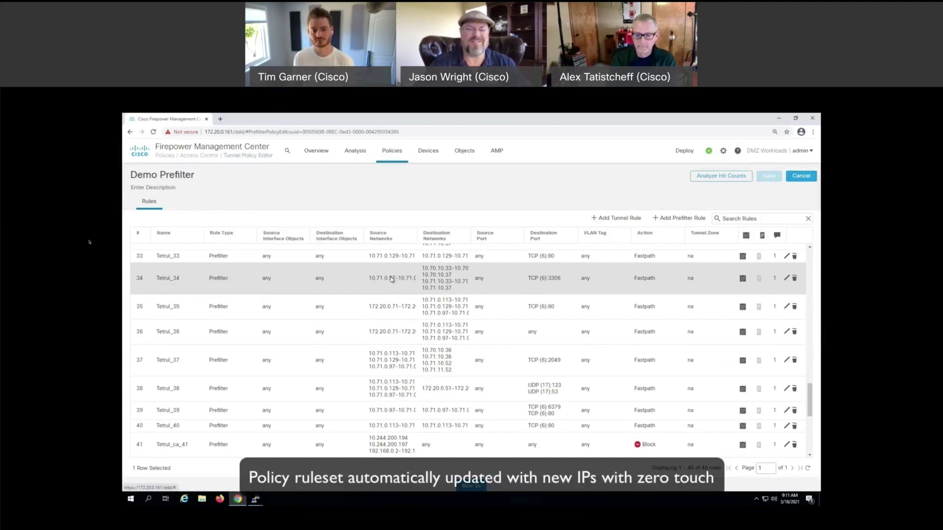
double_click(391, 279)
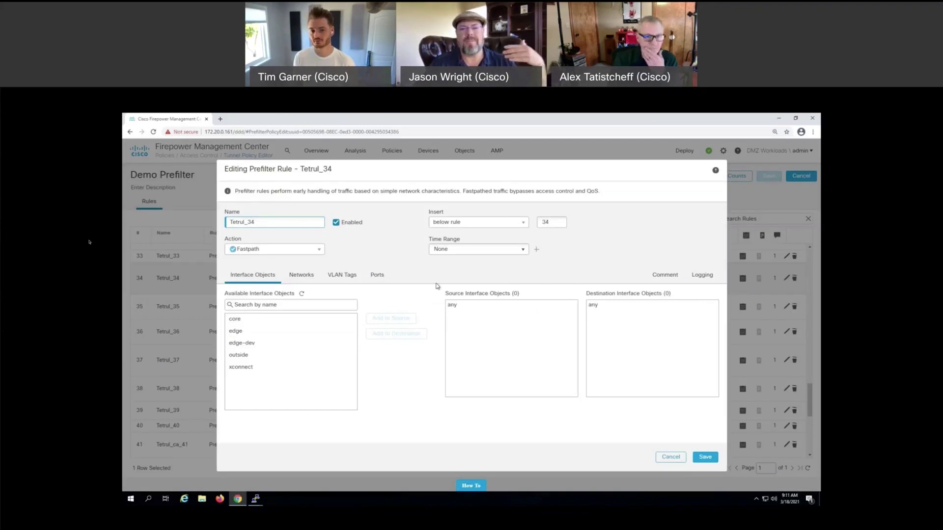
Step: Confirm Tetrul_34's source range is 10.71.0.97-10.71.0.108 on the Networks tab, then cancel the editor
click(311, 276)
click(472, 307)
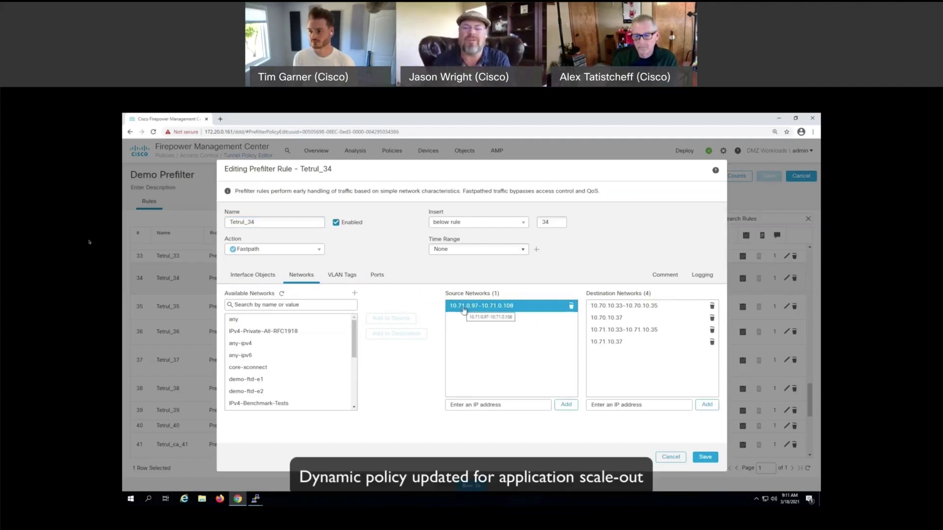
click(670, 457)
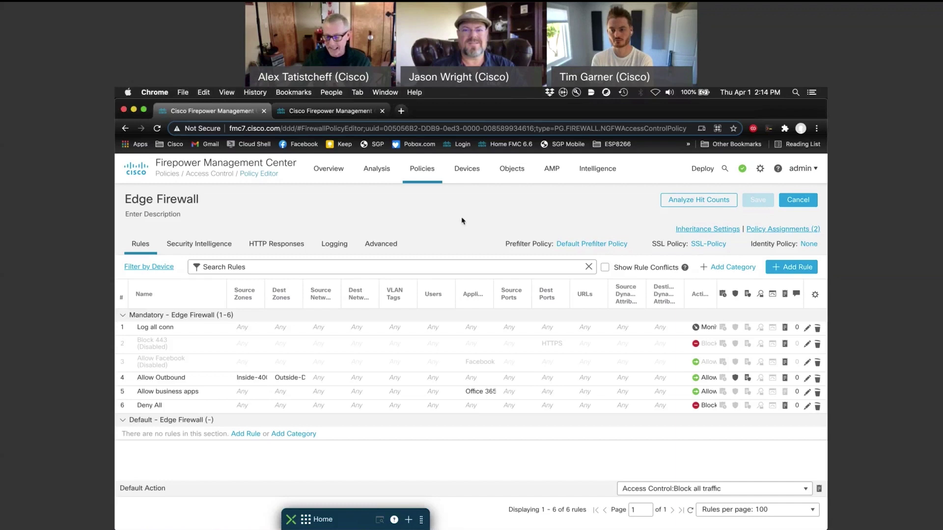
Step: On the Edge Firewall Advanced tab, confirm TLS Server Identity Discovery is Enabled, then cancel unchanged
click(381, 246)
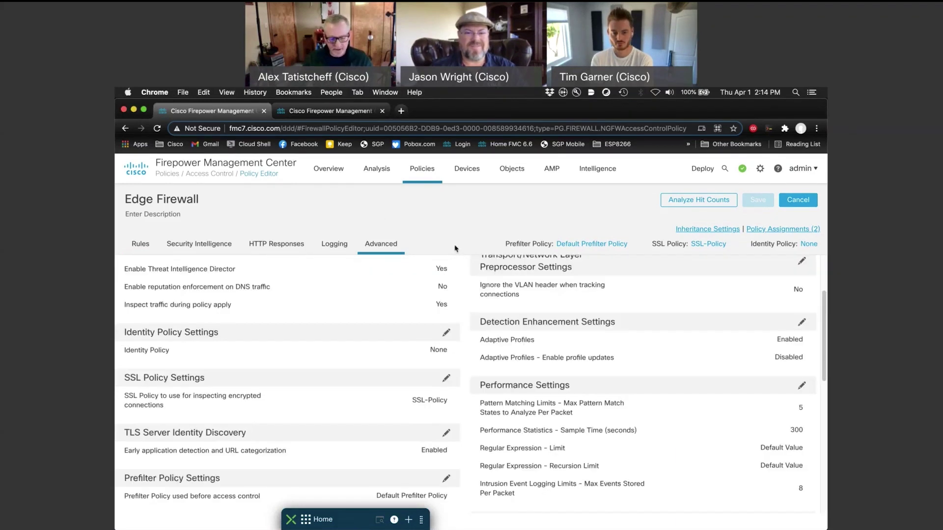
click(446, 433)
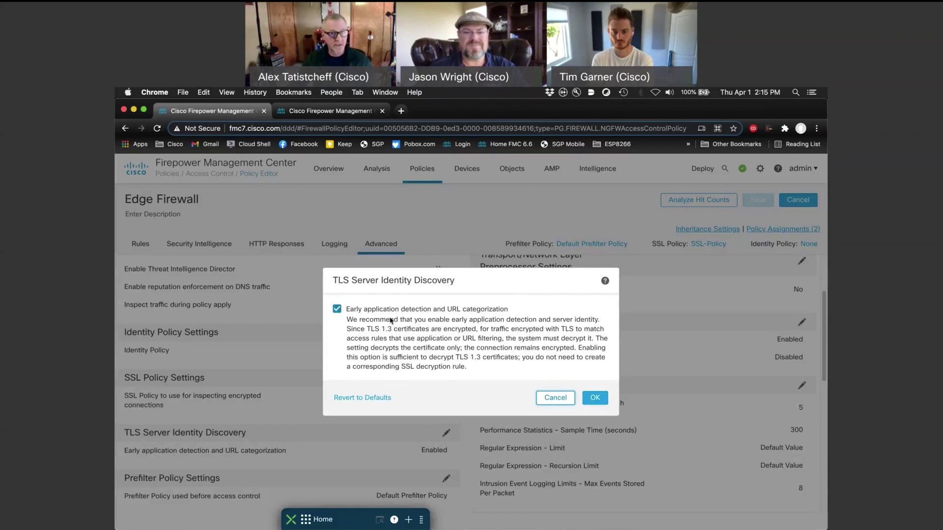
click(557, 398)
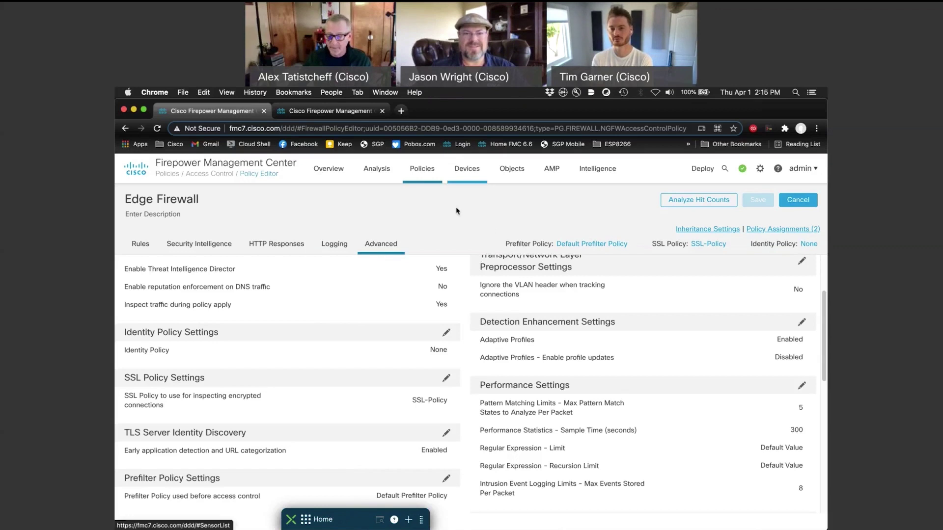
Step: Bring up the FMC System > Health > Monitor page from the second browser tab
click(330, 113)
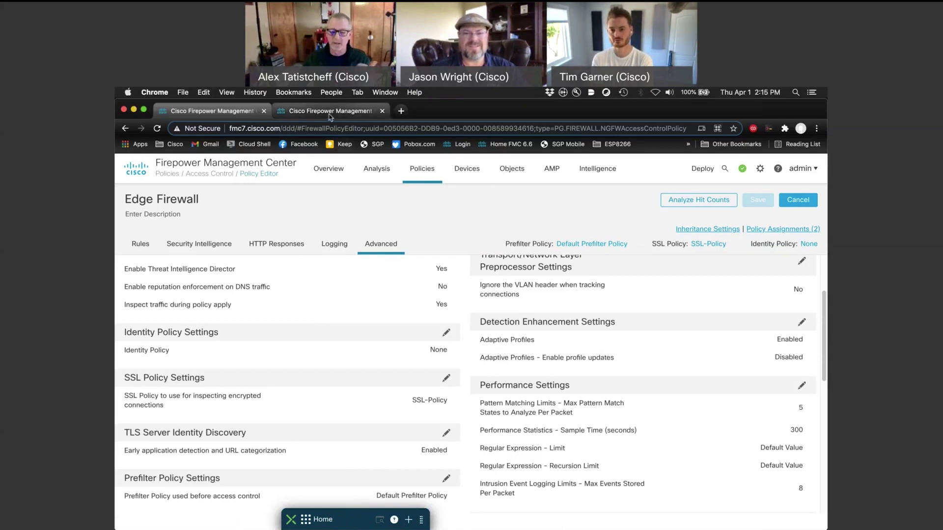